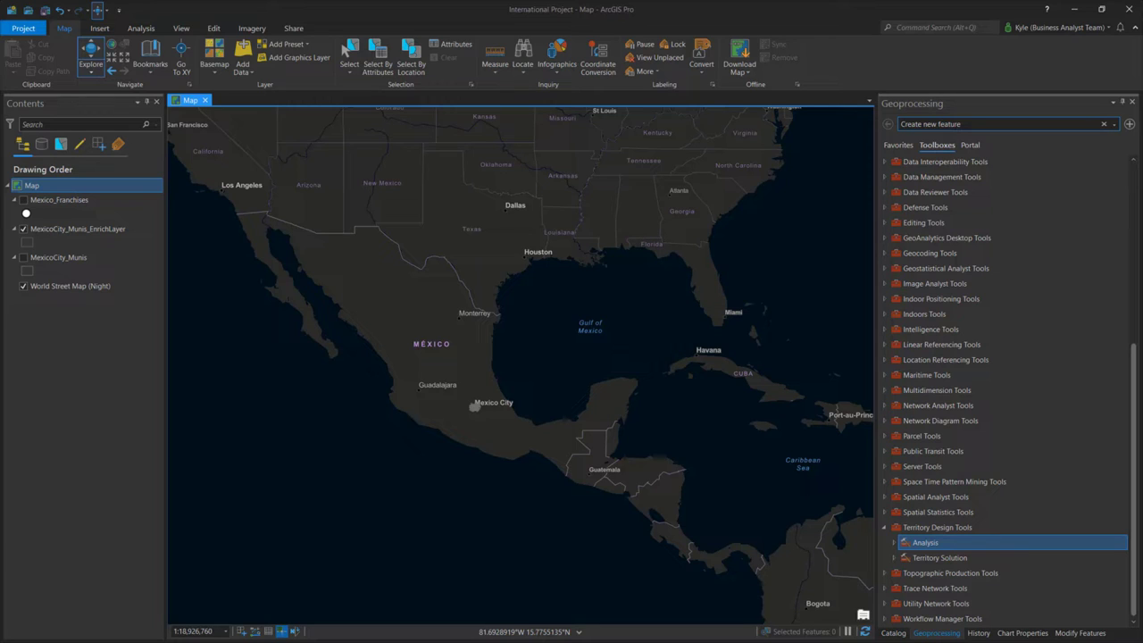
Zoom and pan from North America to the Mexico City municipalities, then show the Analysis tools
{"action": "scroll", "coordinate": [483, 407], "scroll_direction": "up", "scroll_amount": 3}
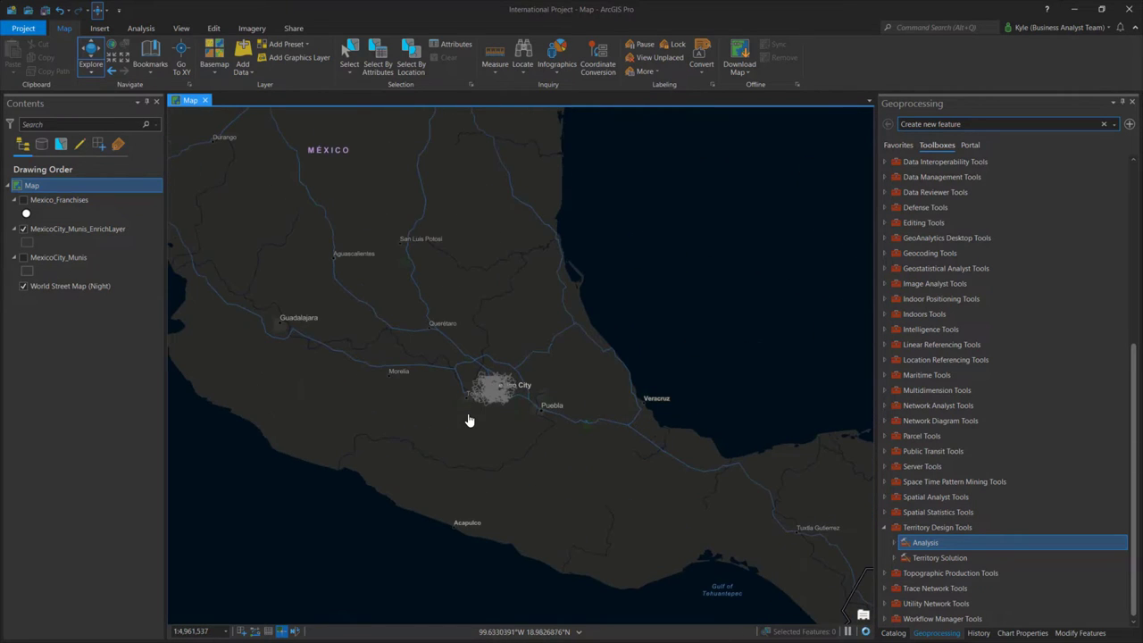
{"action": "scroll", "coordinate": [493, 404], "scroll_direction": "up", "scroll_amount": 2}
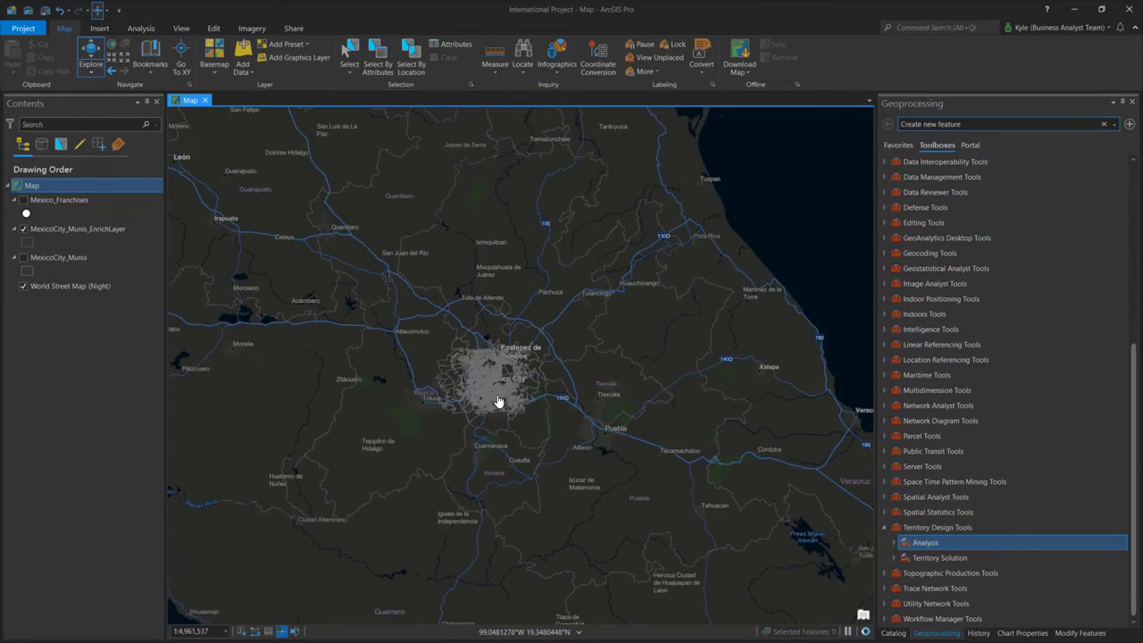
{"action": "scroll", "coordinate": [499, 402], "scroll_direction": "up", "scroll_amount": 4}
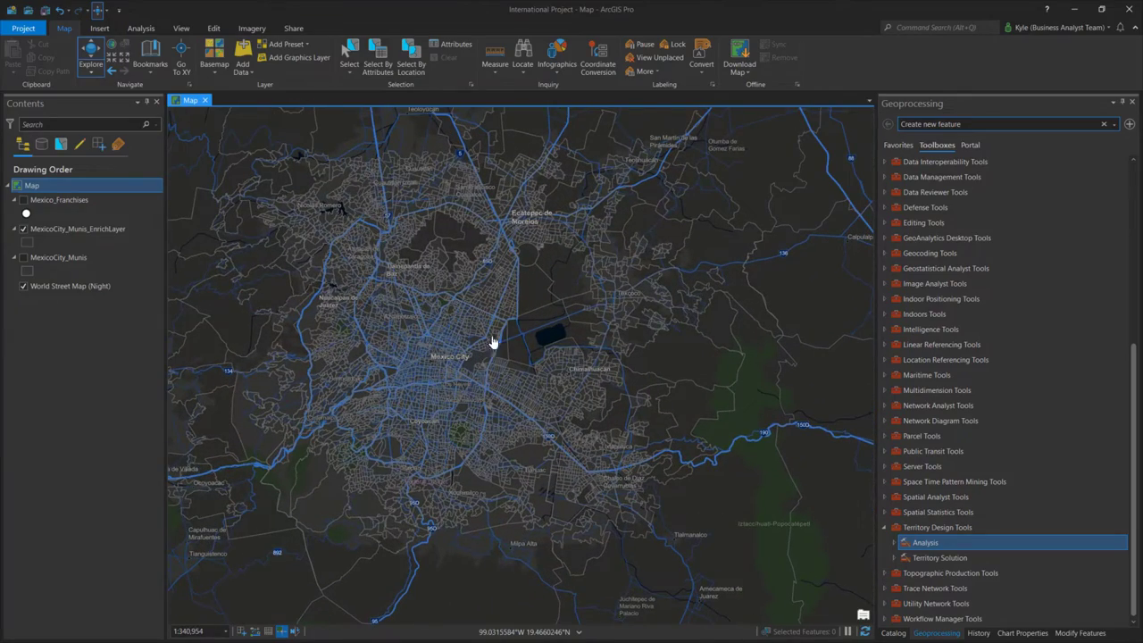
{"action": "scroll", "coordinate": [500, 384], "scroll_direction": "up", "scroll_amount": 3}
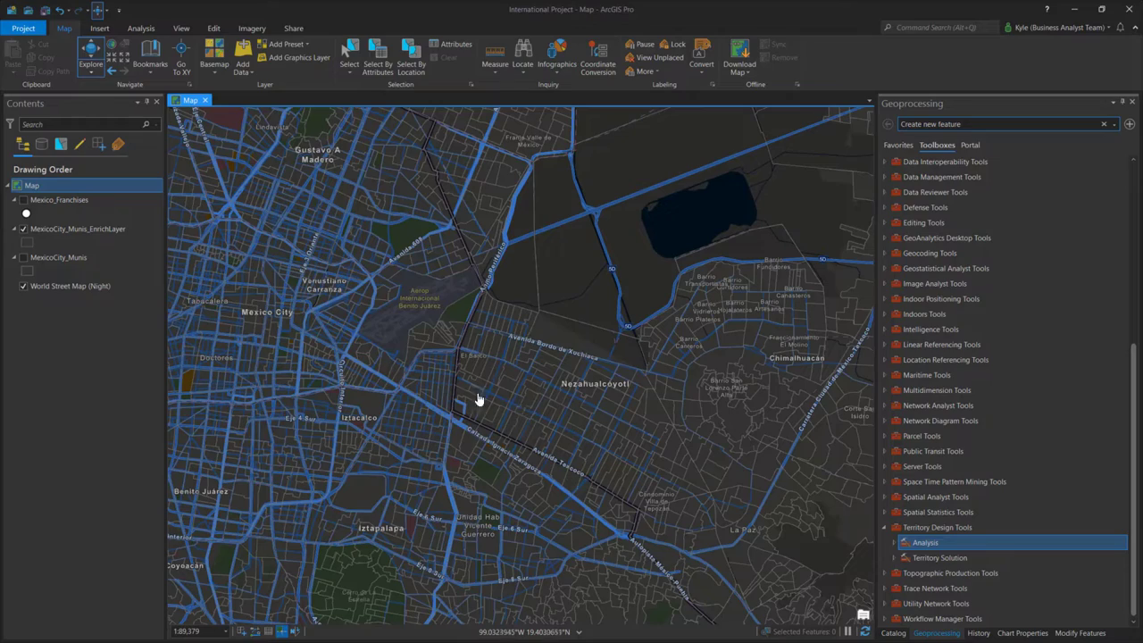
{"action": "scroll", "coordinate": [355, 373], "scroll_direction": "down", "scroll_amount": 4}
{"action": "left_click_drag", "start_coordinate": [349, 327], "coordinate": [510, 366]}
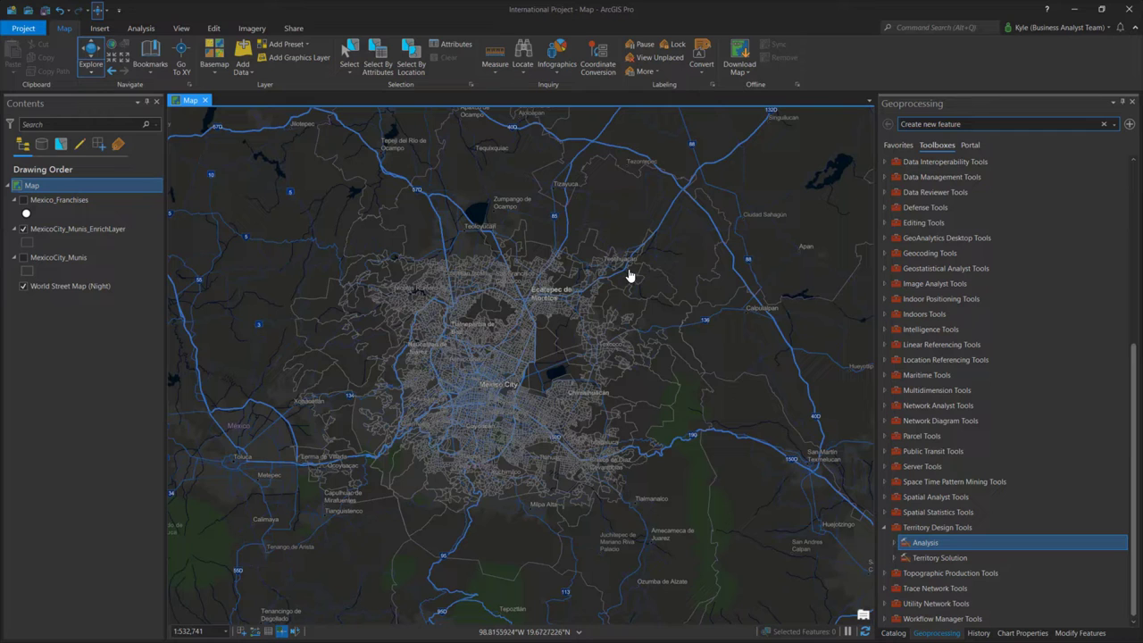
{"action": "left_click", "coordinate": [143, 31]}
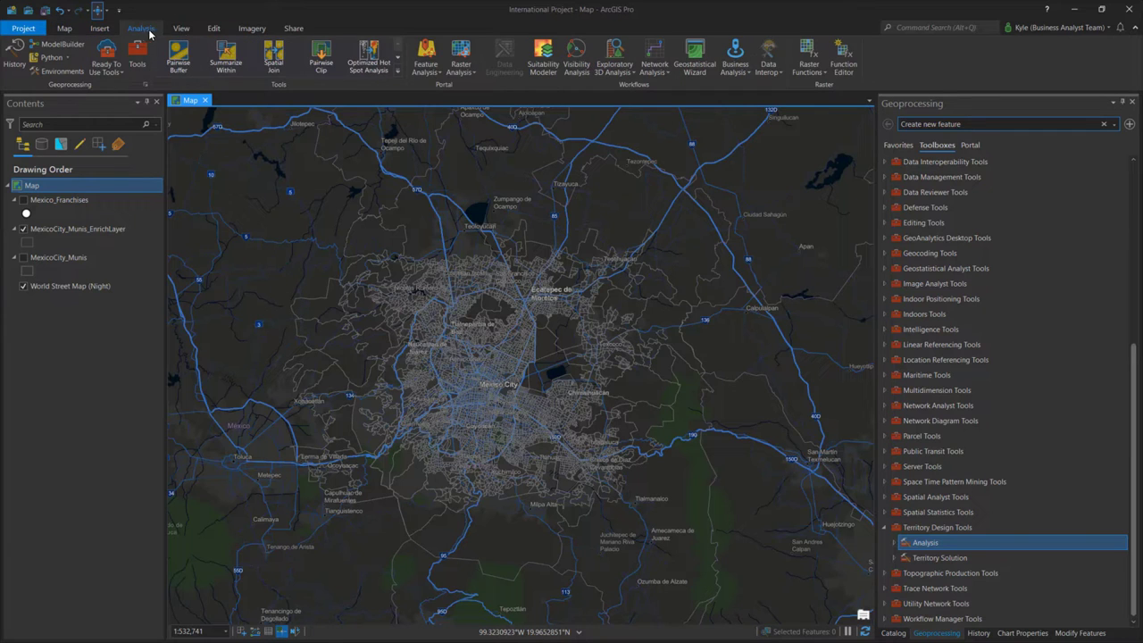
Create the 'Mexico Territories' solution from MexicoCity_Munis_EnrichLayer with ID and NAME fields
{"action": "left_click", "coordinate": [734, 70]}
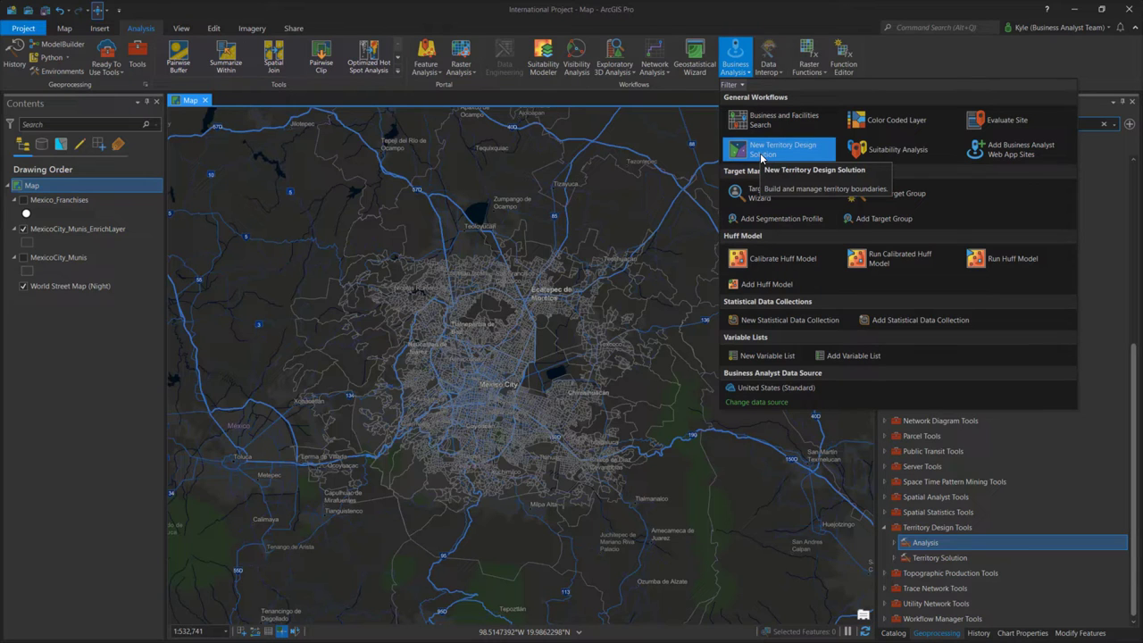
{"action": "left_click", "coordinate": [761, 157]}
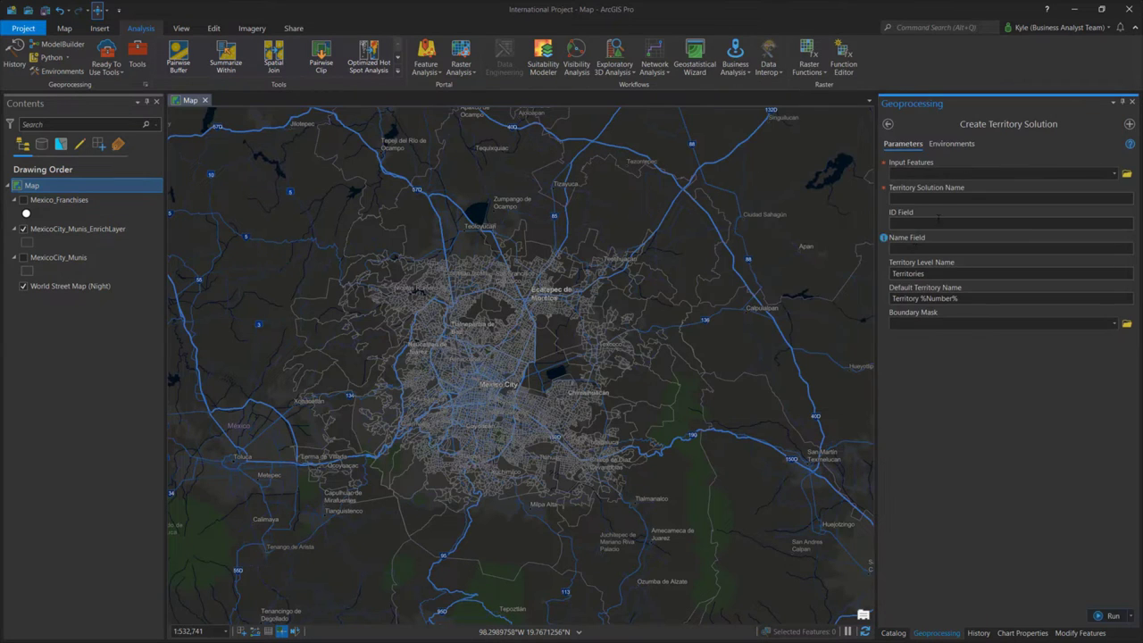
{"action": "left_click", "coordinate": [1115, 174]}
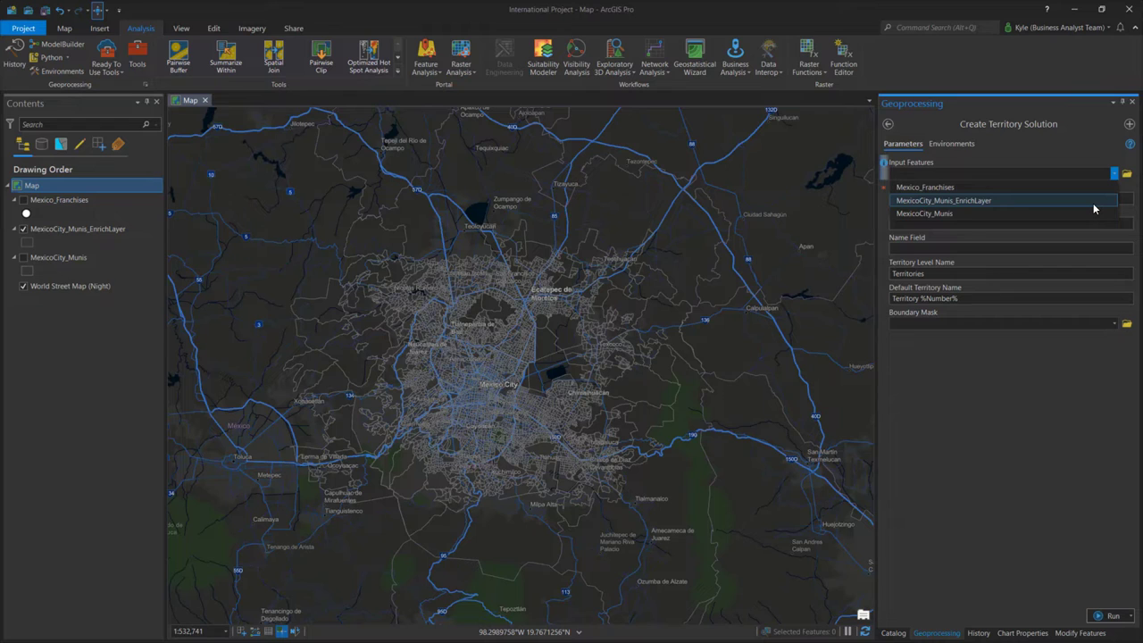
{"action": "left_click", "coordinate": [1093, 202]}
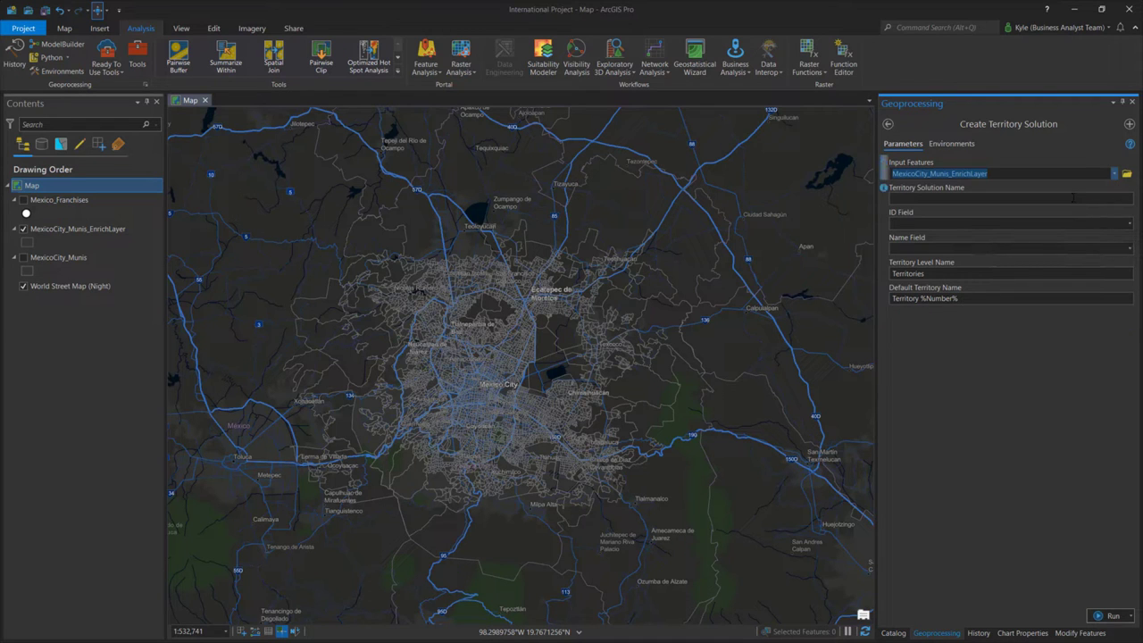
{"action": "left_click", "coordinate": [1073, 197]}
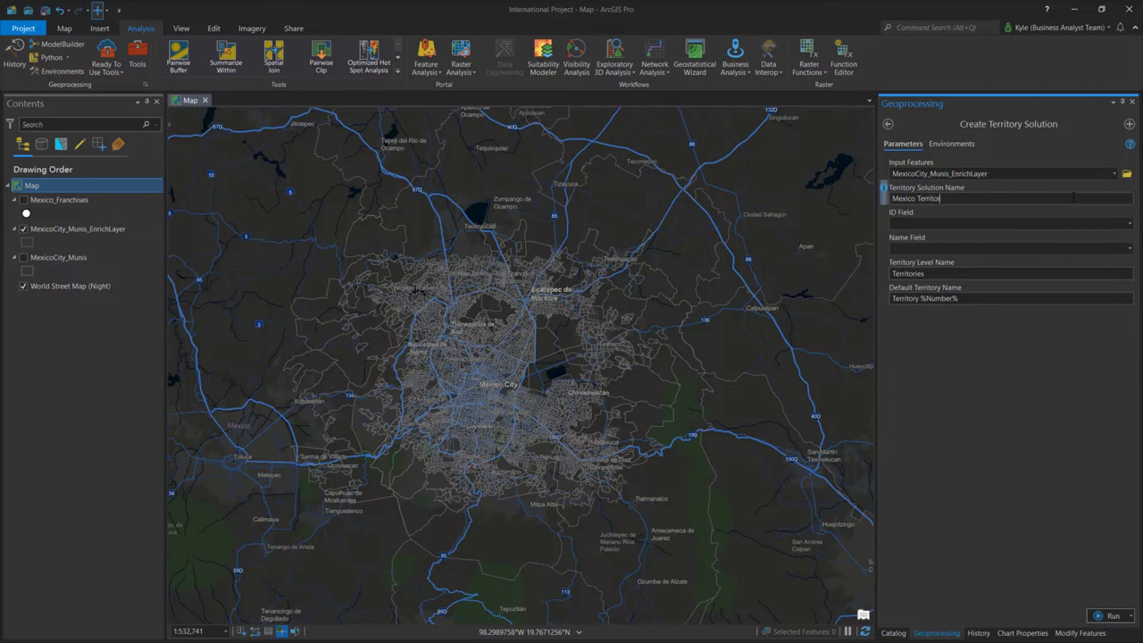
{"action": "left_click", "coordinate": [1130, 223]}
{"action": "left_click", "coordinate": [1117, 251]}
{"action": "left_click", "coordinate": [1130, 254]}
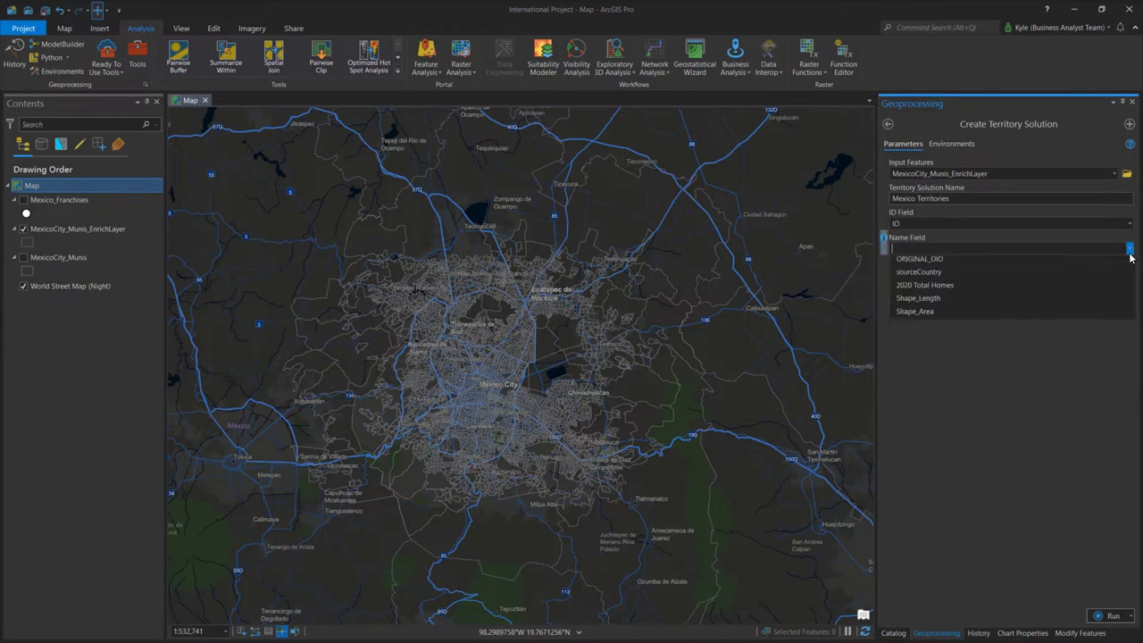
{"action": "left_click", "coordinate": [1116, 287]}
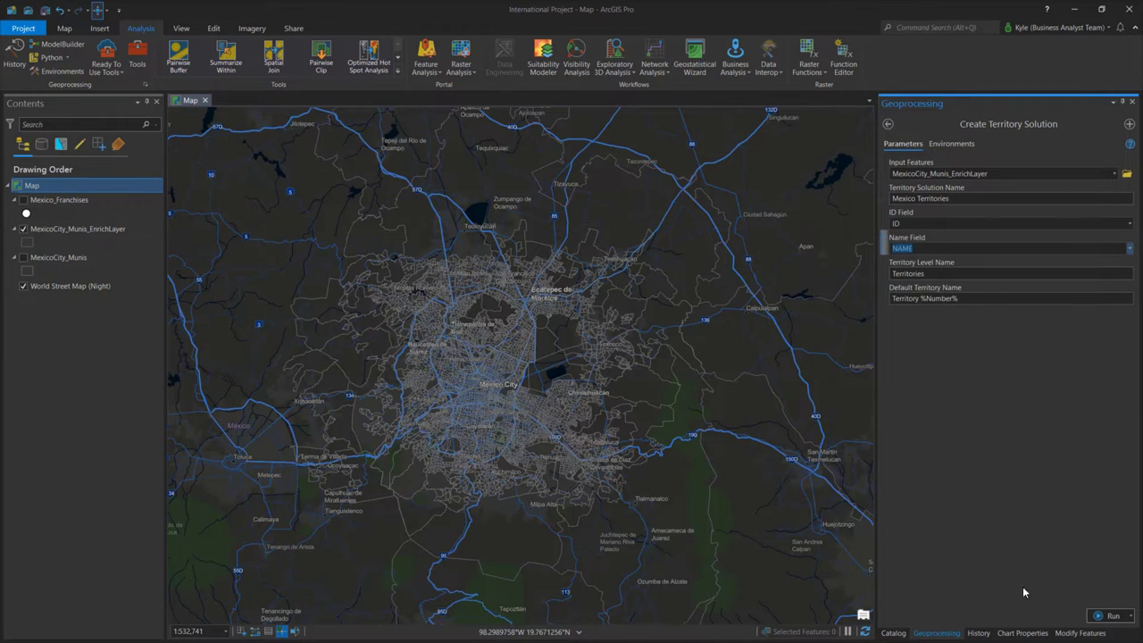
{"action": "left_click", "coordinate": [1109, 616]}
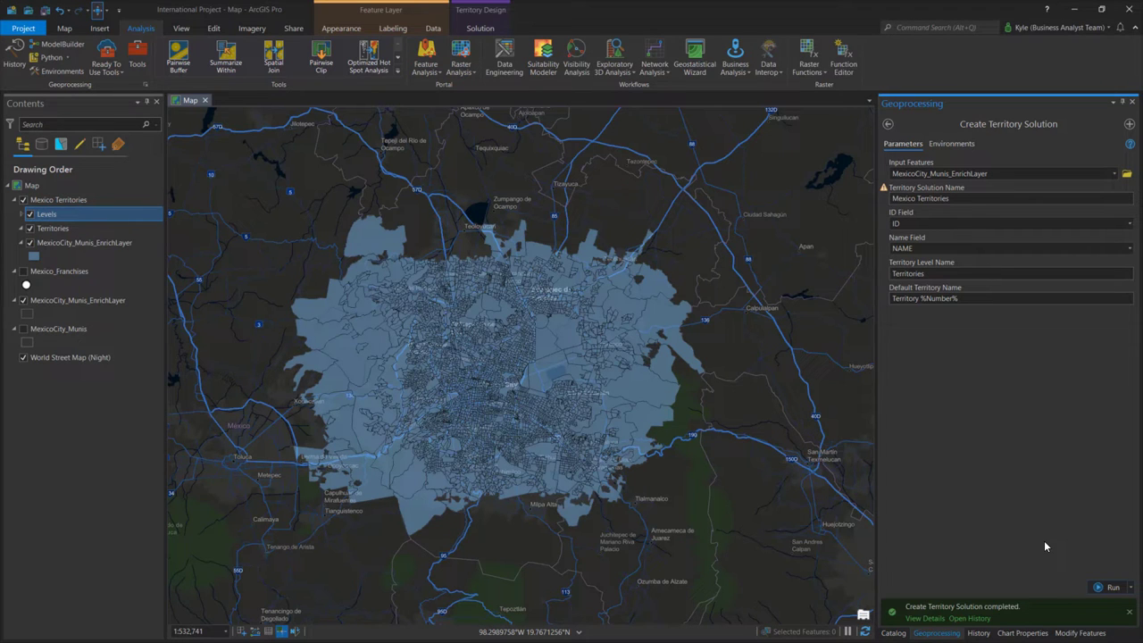
Solve Mexico Territories into 5 colour-coded territories
{"action": "left_click", "coordinate": [482, 23]}
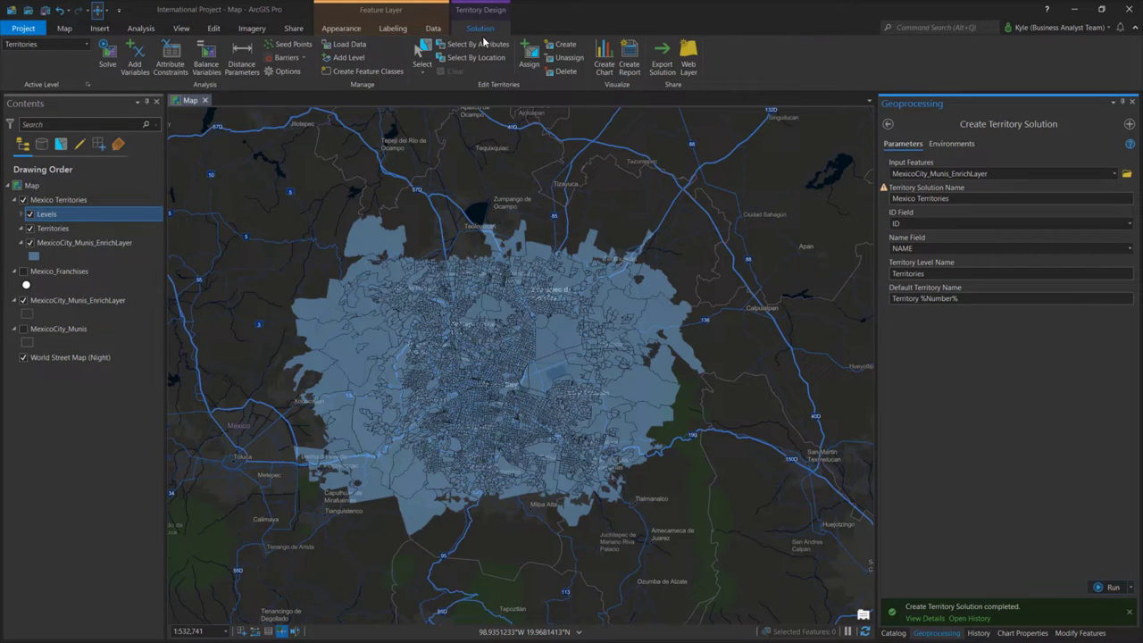
{"action": "left_click", "coordinate": [108, 56]}
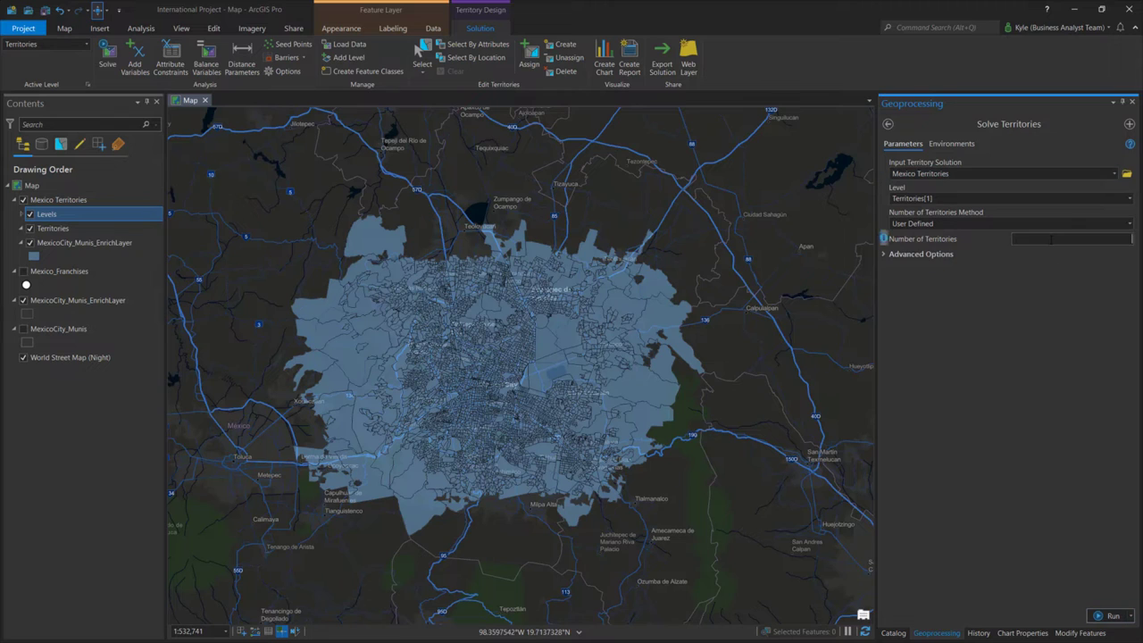
{"action": "left_click", "coordinate": [1107, 615]}
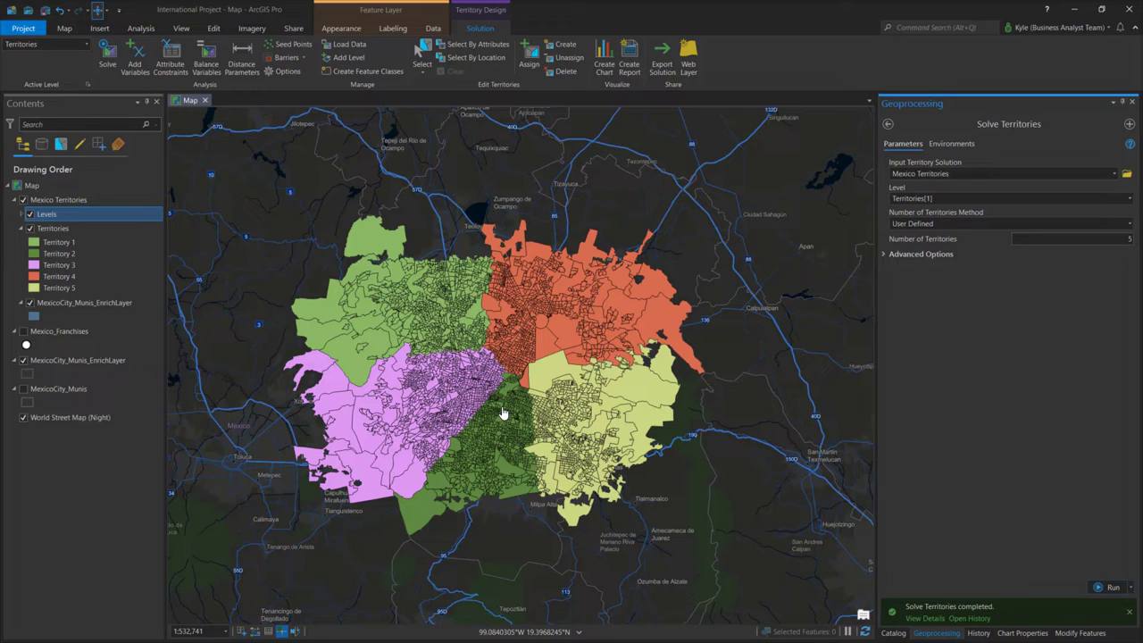
{"action": "left_click", "coordinate": [363, 73]}
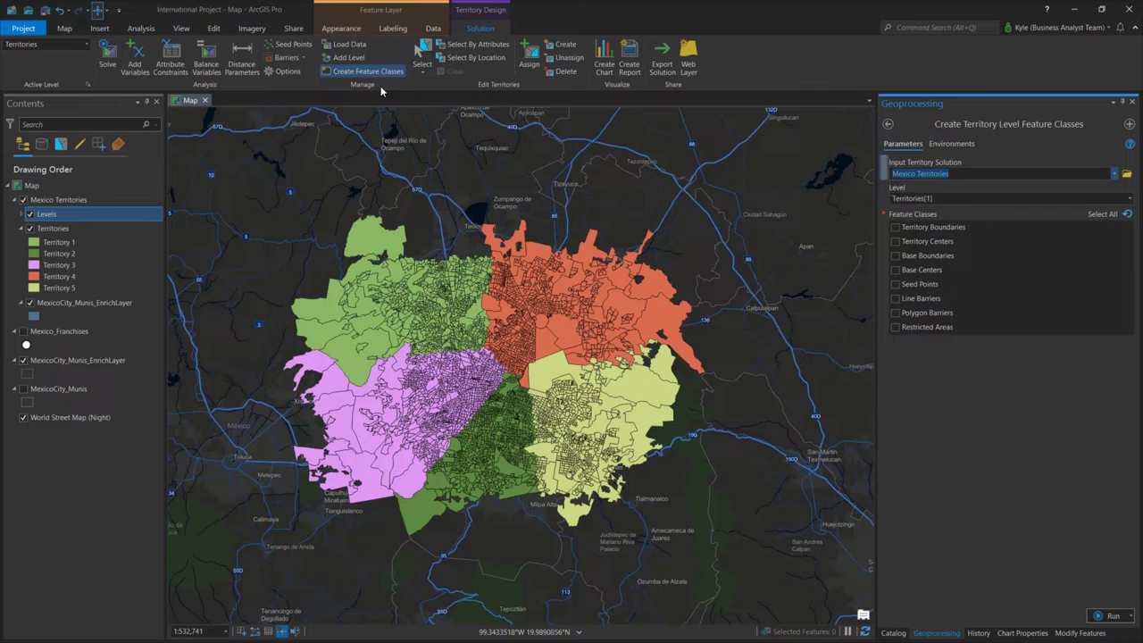
Create the Territory Centers feature class and zoom out to view all five territories
{"action": "left_click", "coordinate": [895, 242]}
{"action": "left_click", "coordinate": [1110, 615]}
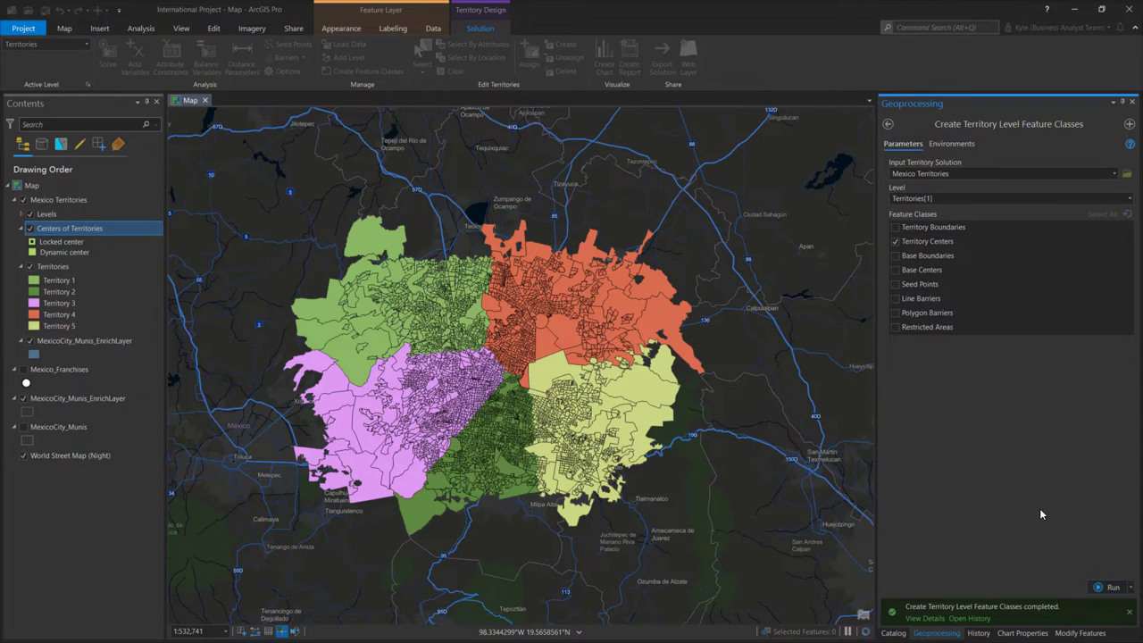
{"action": "scroll", "coordinate": [399, 308], "scroll_direction": "up", "scroll_amount": 1}
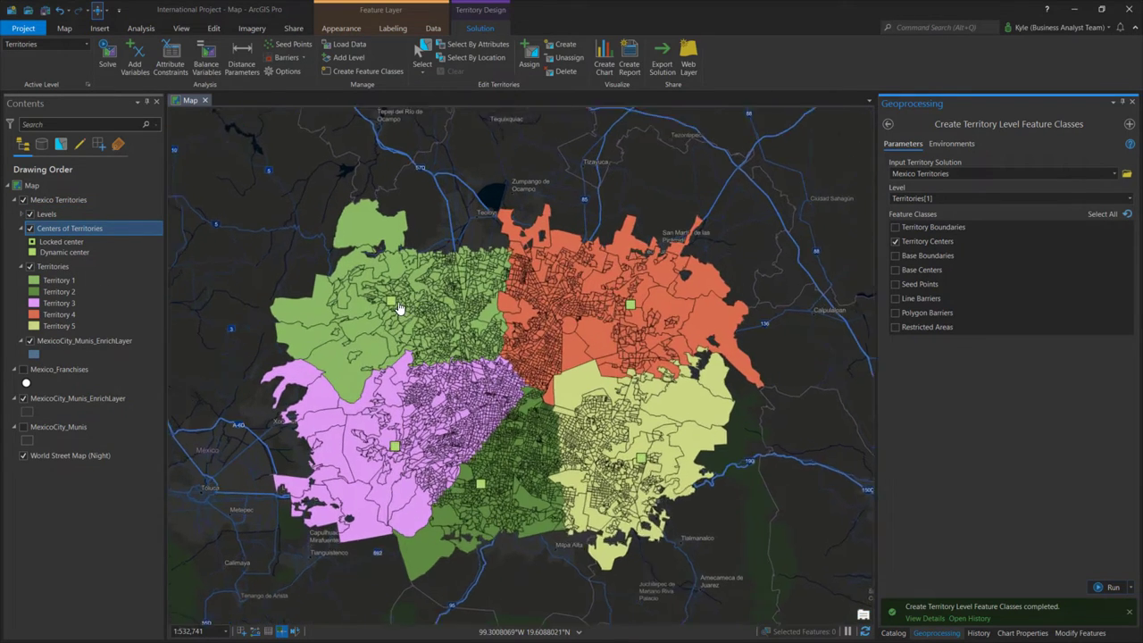
{"action": "scroll", "coordinate": [400, 308], "scroll_direction": "up", "scroll_amount": 2}
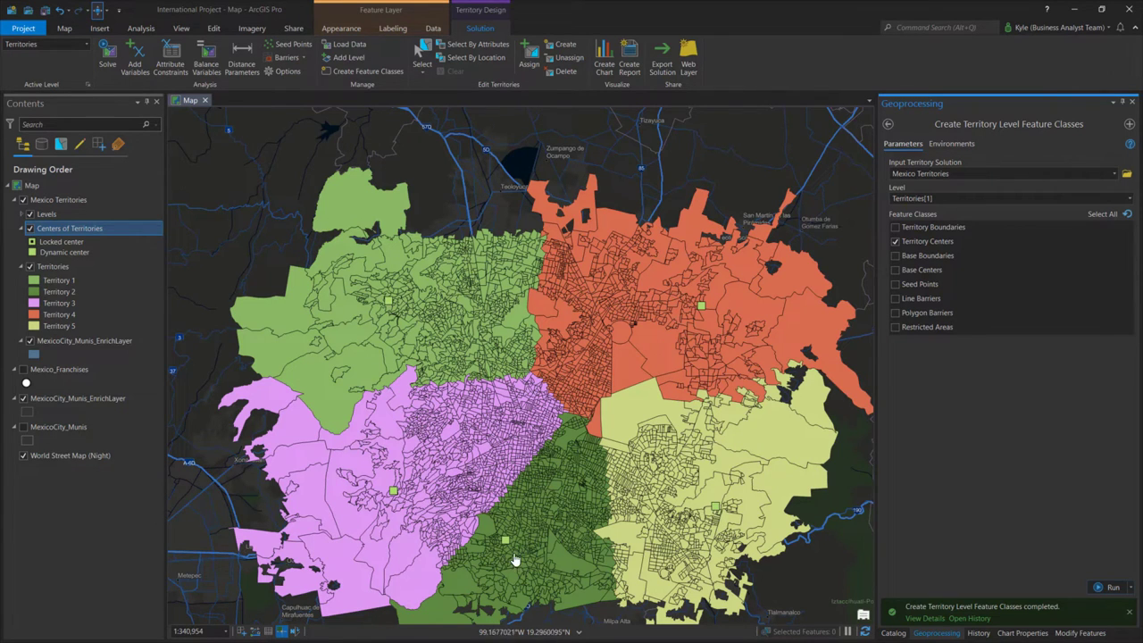
{"action": "scroll", "coordinate": [650, 471], "scroll_direction": "down", "scroll_amount": 2}
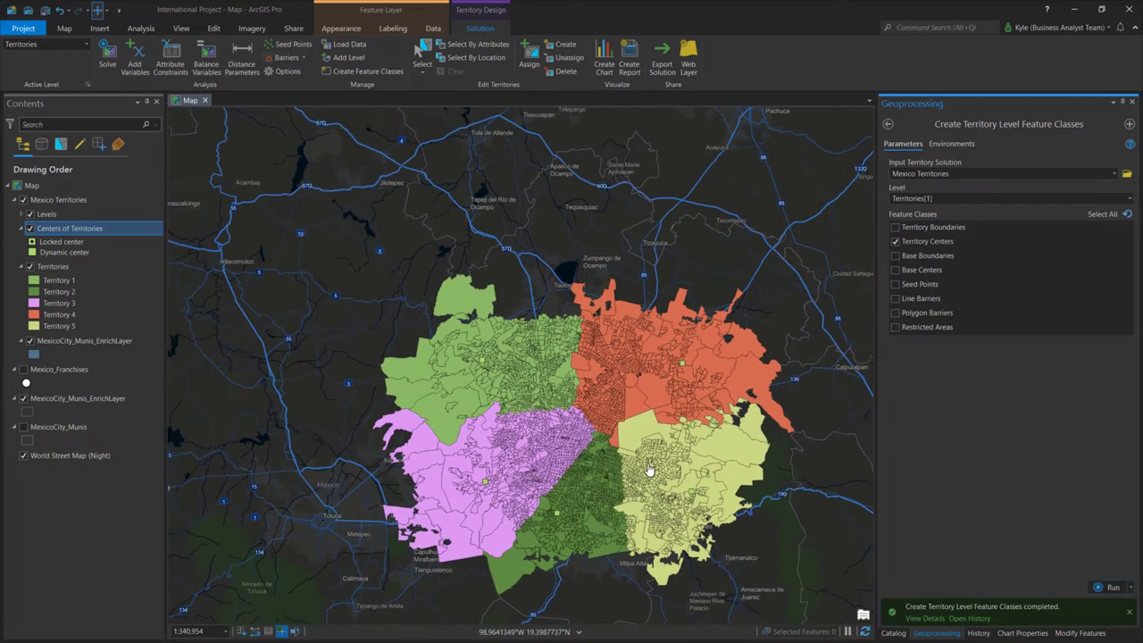
{"action": "scroll", "coordinate": [617, 463], "scroll_direction": "down", "scroll_amount": 2}
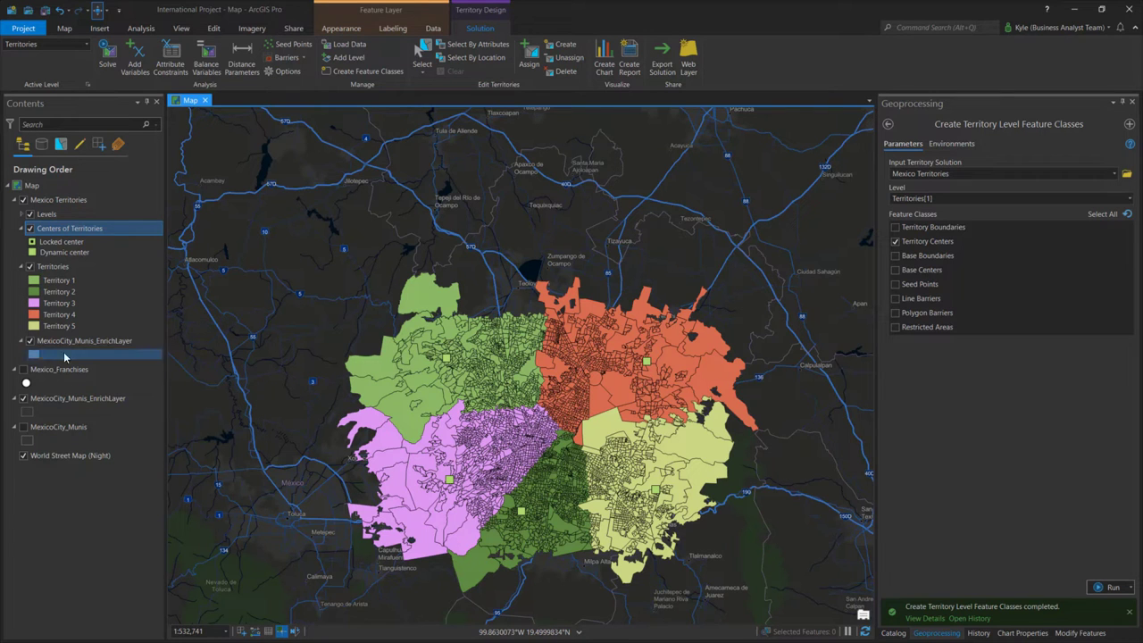
{"action": "left_click", "coordinate": [49, 369]}
Move Mexico_Franchises to the top of the Contents so its points draw over the territories
{"action": "left_click_drag", "start_coordinate": [58, 248], "coordinate": [24, 209]}
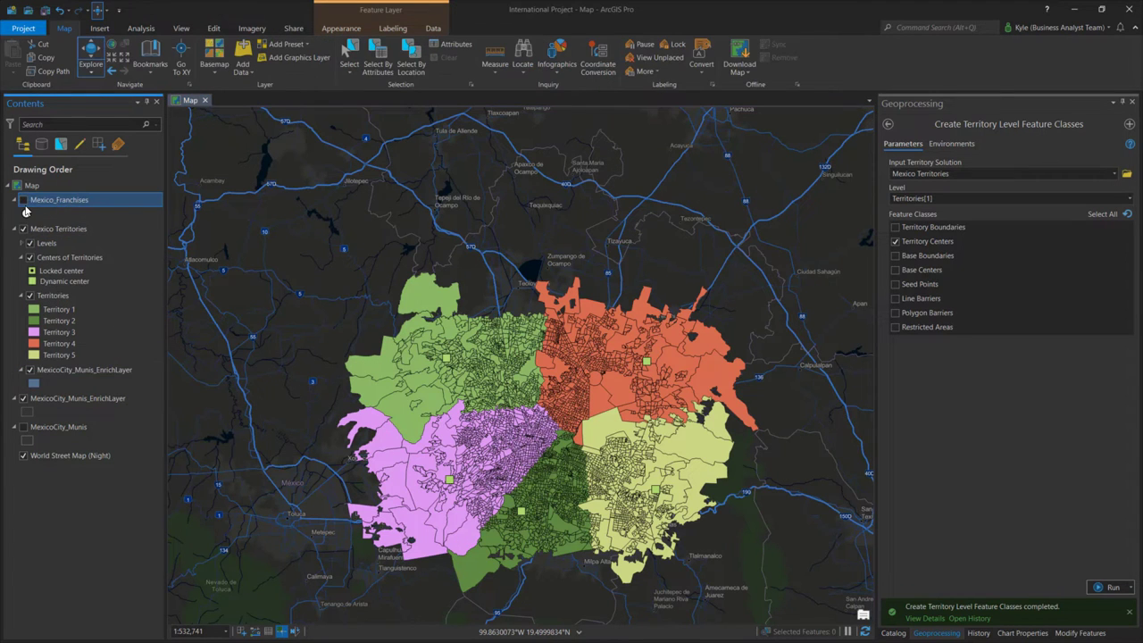
{"action": "scroll", "coordinate": [524, 434], "scroll_direction": "up", "scroll_amount": 2}
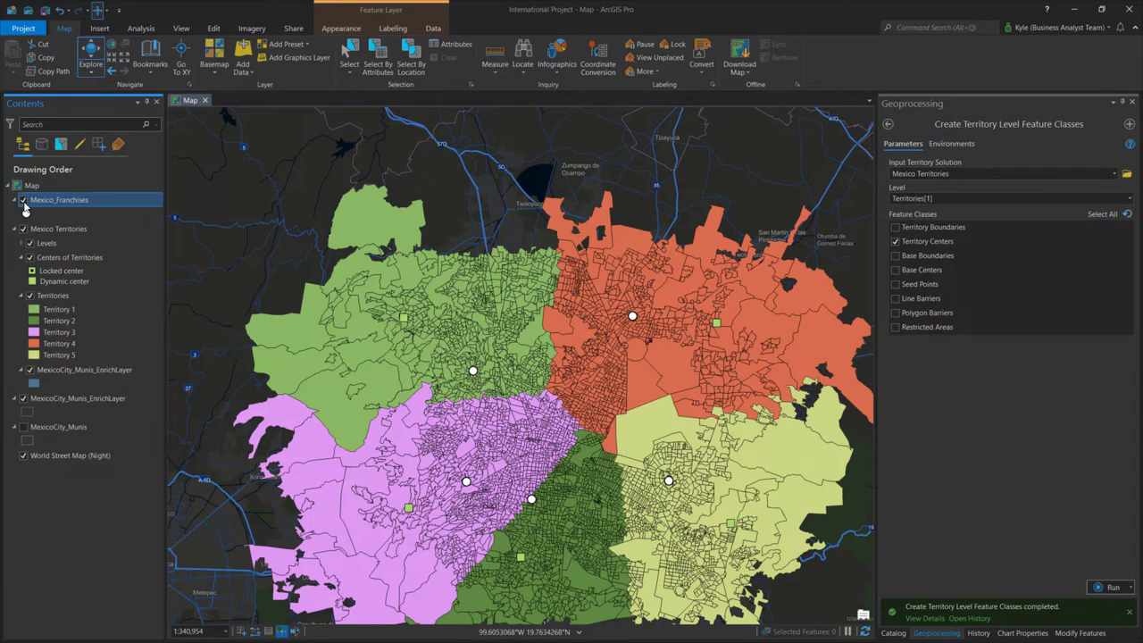
{"action": "left_click", "coordinate": [57, 229]}
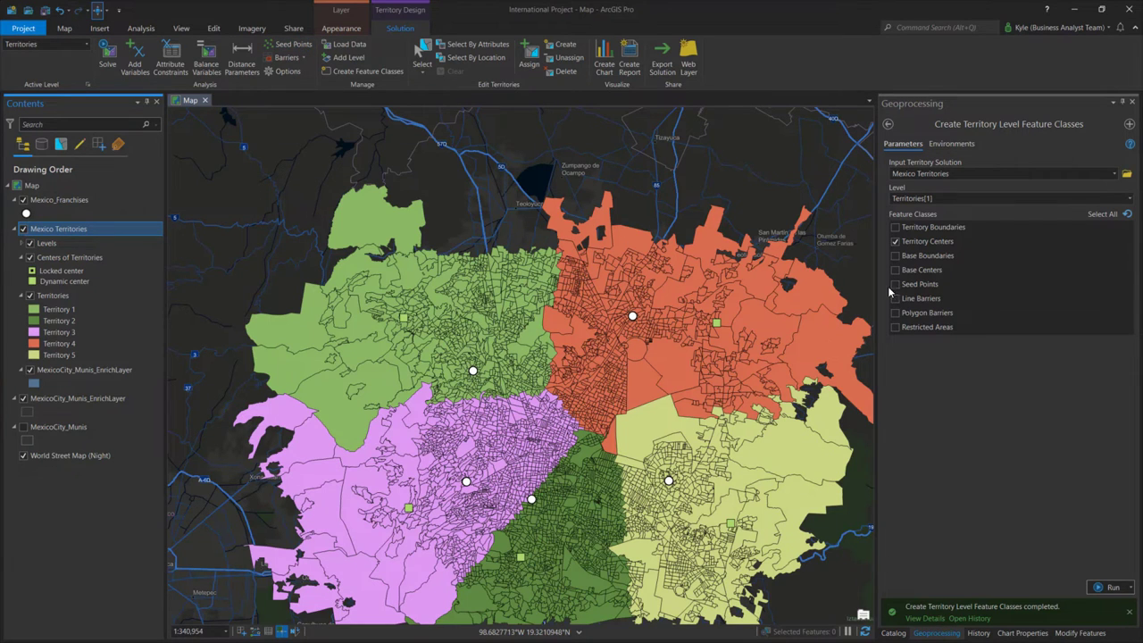
Expand Territory Design Tools > Analysis and Territory Solution, and start Add Territory Seed Points
{"action": "left_click", "coordinate": [888, 123]}
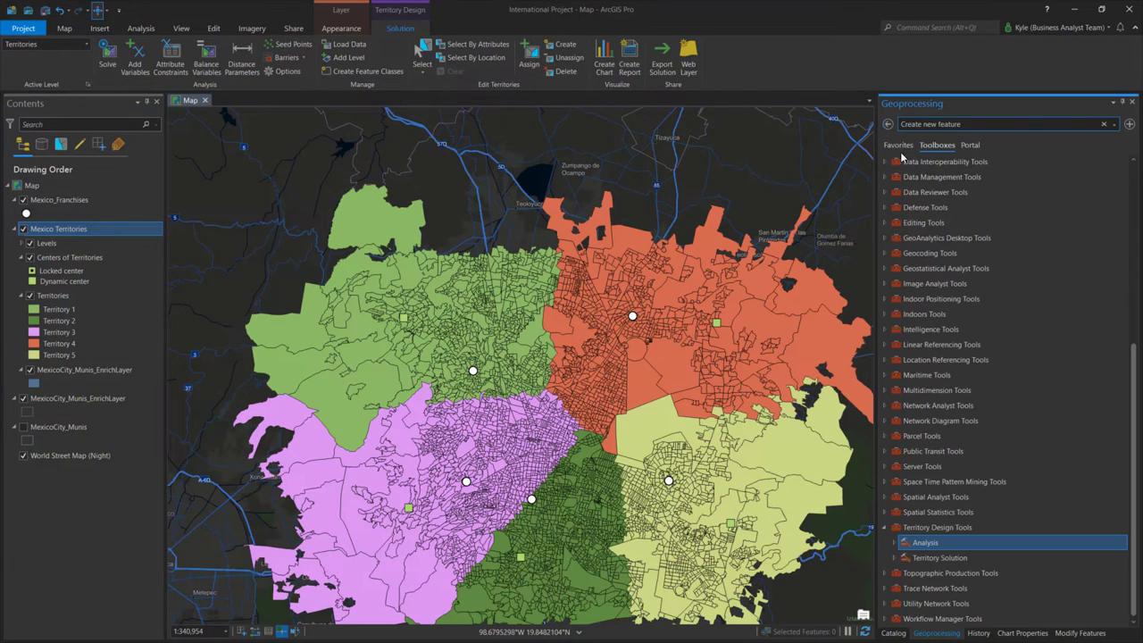
{"action": "left_click", "coordinate": [894, 543]}
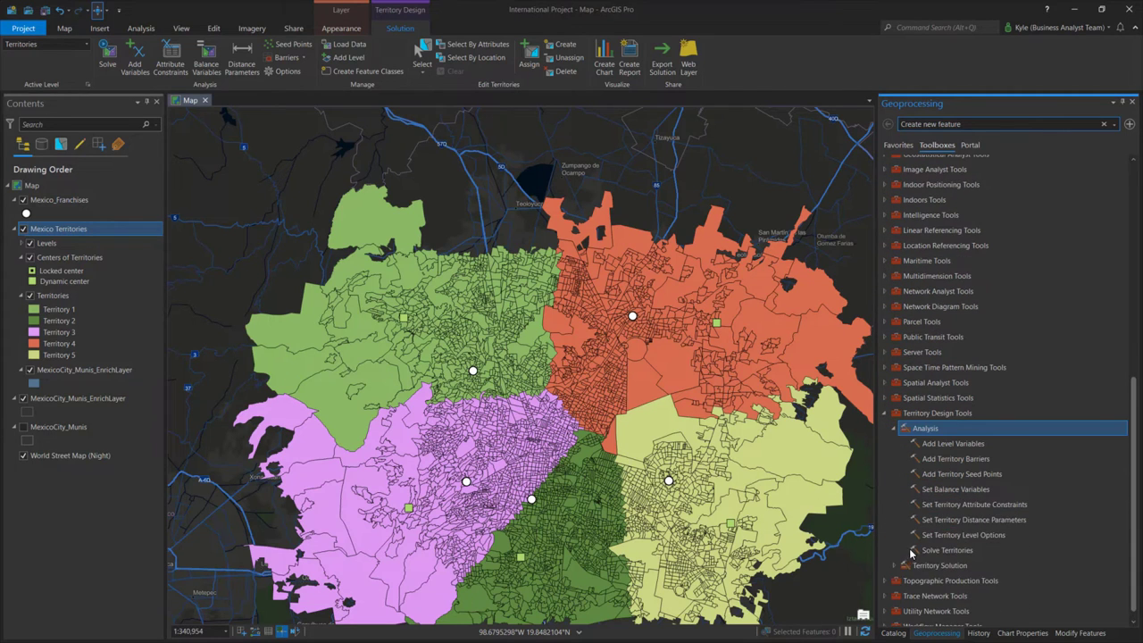
{"action": "left_click", "coordinate": [895, 566]}
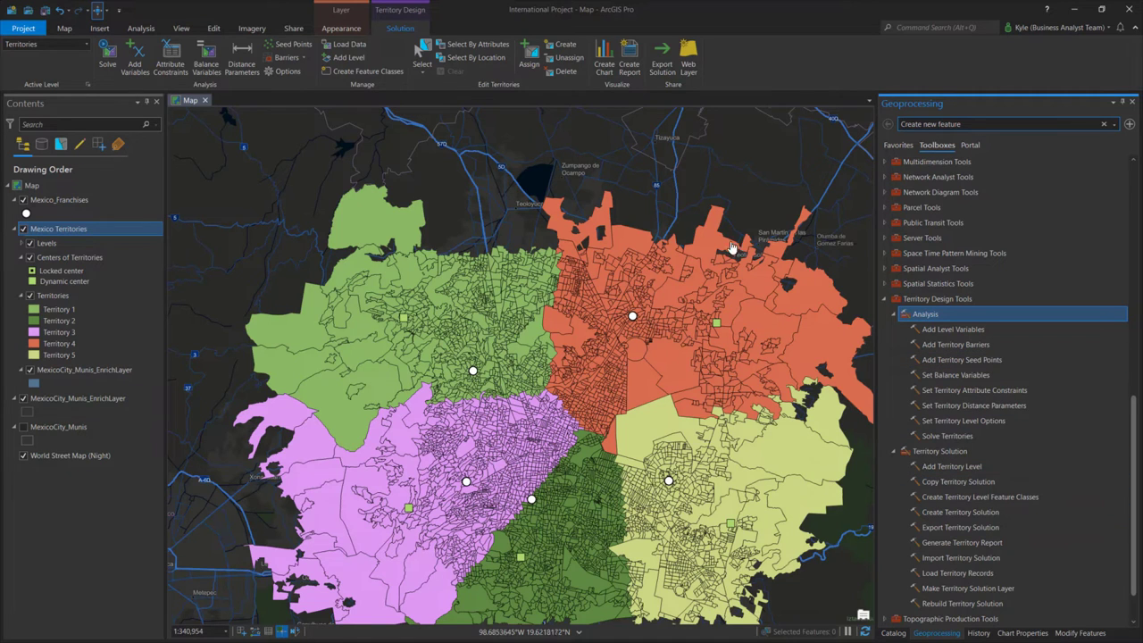
{"action": "left_click", "coordinate": [292, 48]}
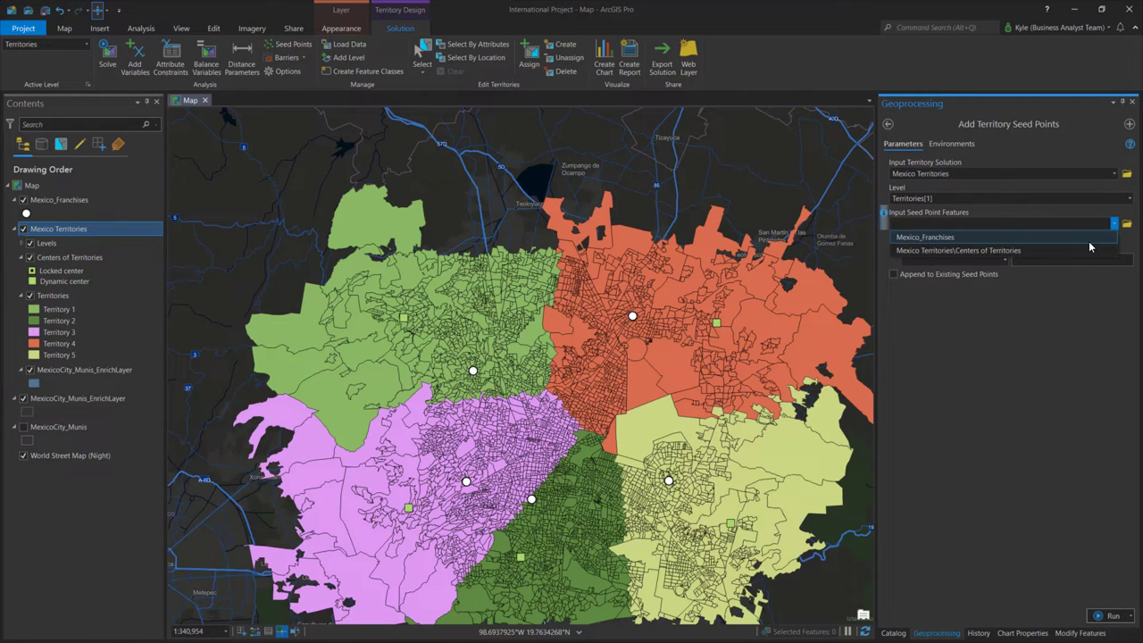
Load Mexico_Franchises as seed points, mapping Name to Name and ID to ID
{"action": "left_click", "coordinate": [1089, 239]}
{"action": "left_click", "coordinate": [1005, 260]}
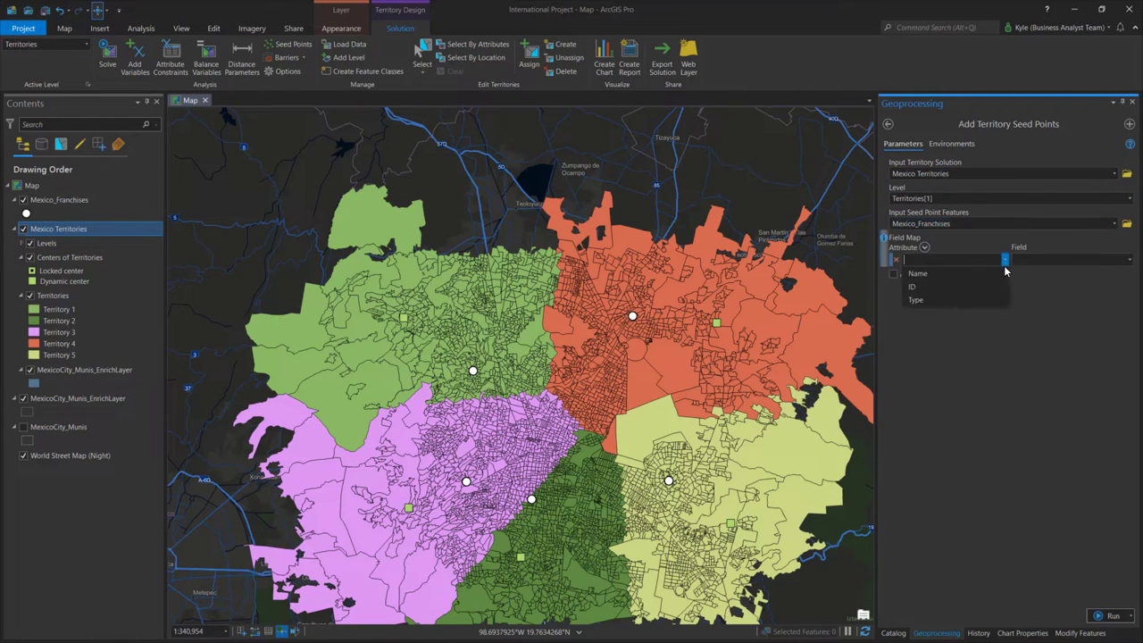
{"action": "left_click", "coordinate": [961, 274]}
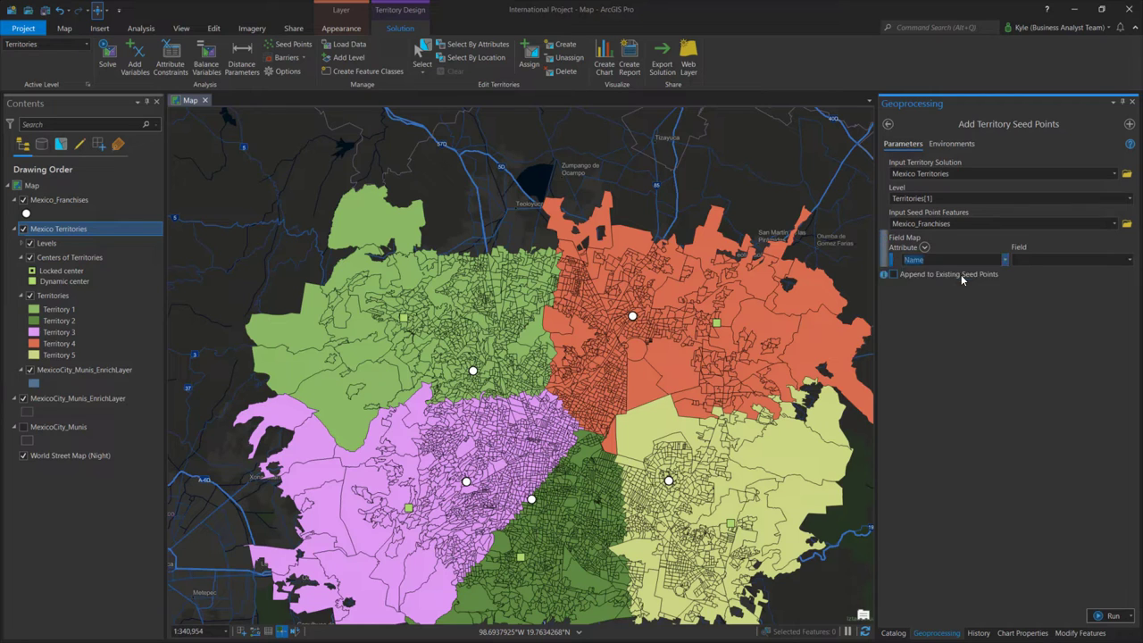
{"action": "left_click", "coordinate": [1130, 260]}
{"action": "left_click", "coordinate": [1107, 300]}
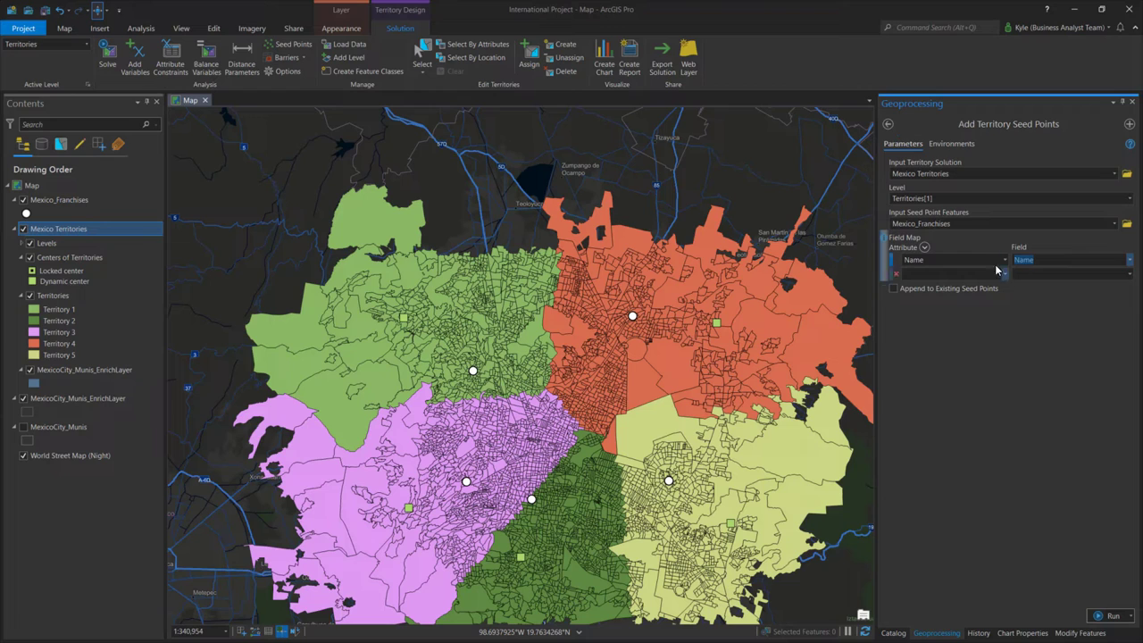
{"action": "left_click", "coordinate": [1006, 280]}
{"action": "left_click", "coordinate": [993, 302]}
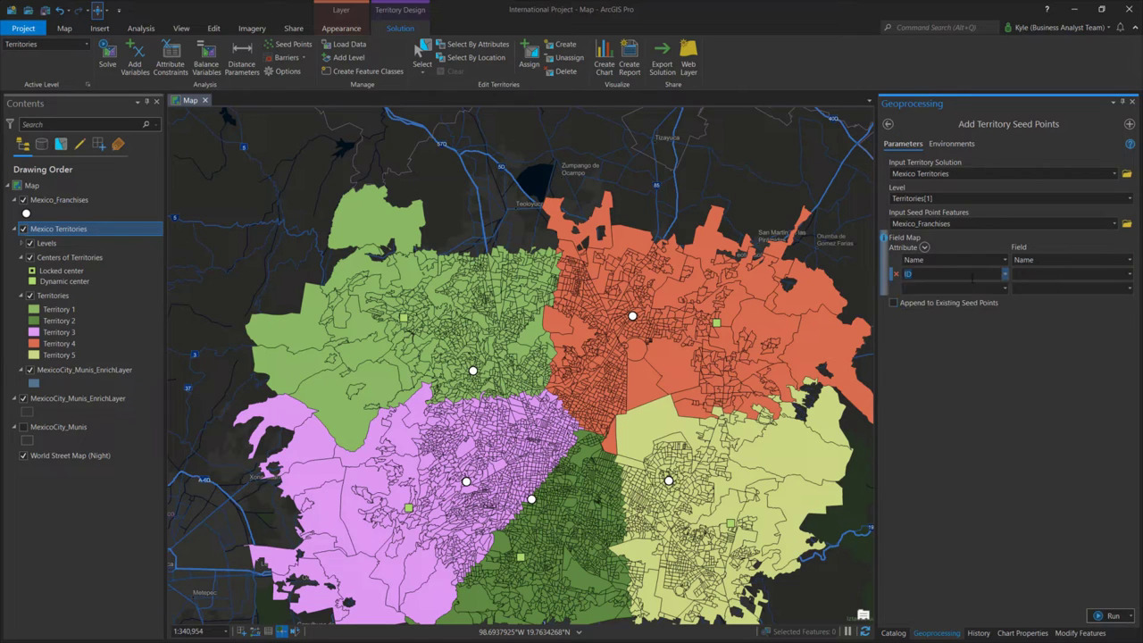
{"action": "left_click", "coordinate": [1130, 274]}
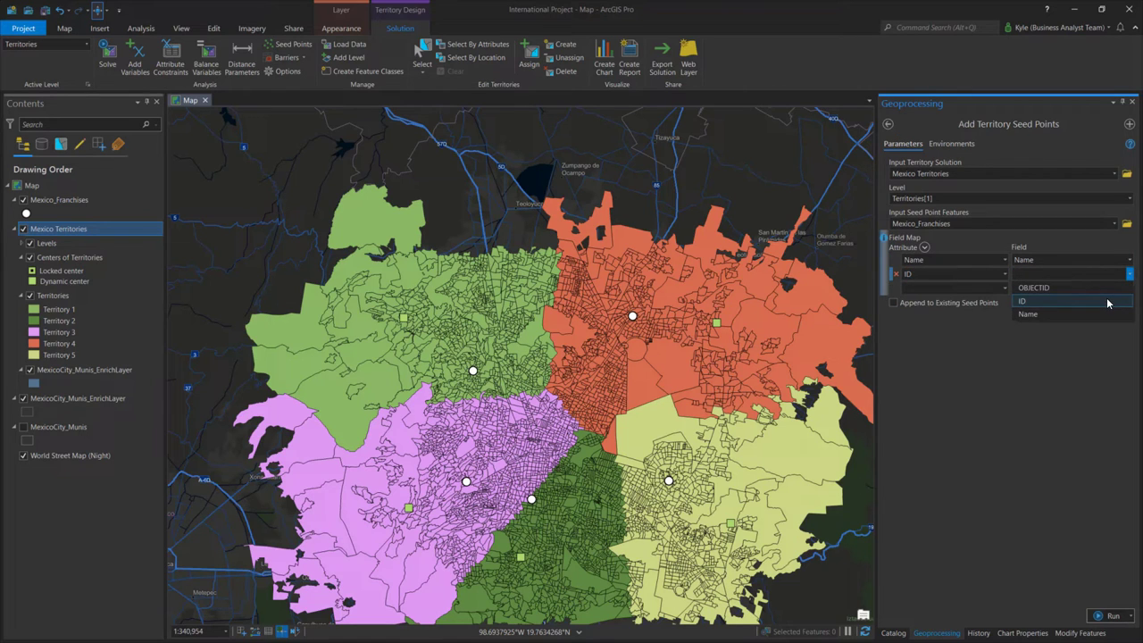
{"action": "left_click", "coordinate": [1108, 302]}
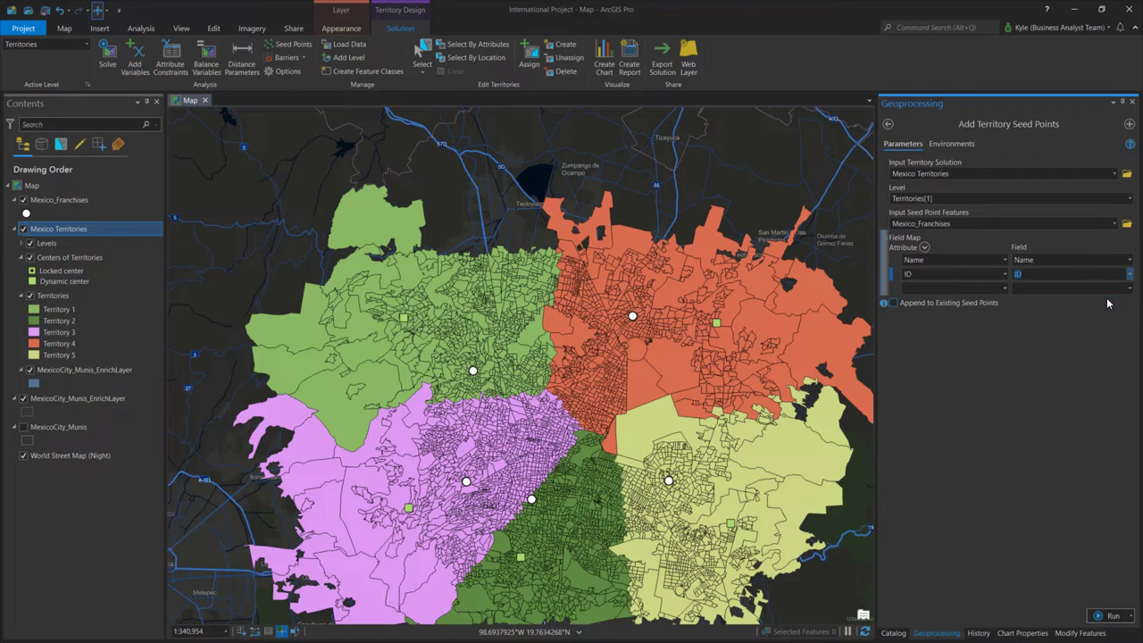
{"action": "left_click", "coordinate": [1108, 616]}
{"action": "mouse_move", "coordinate": [1108, 620]}
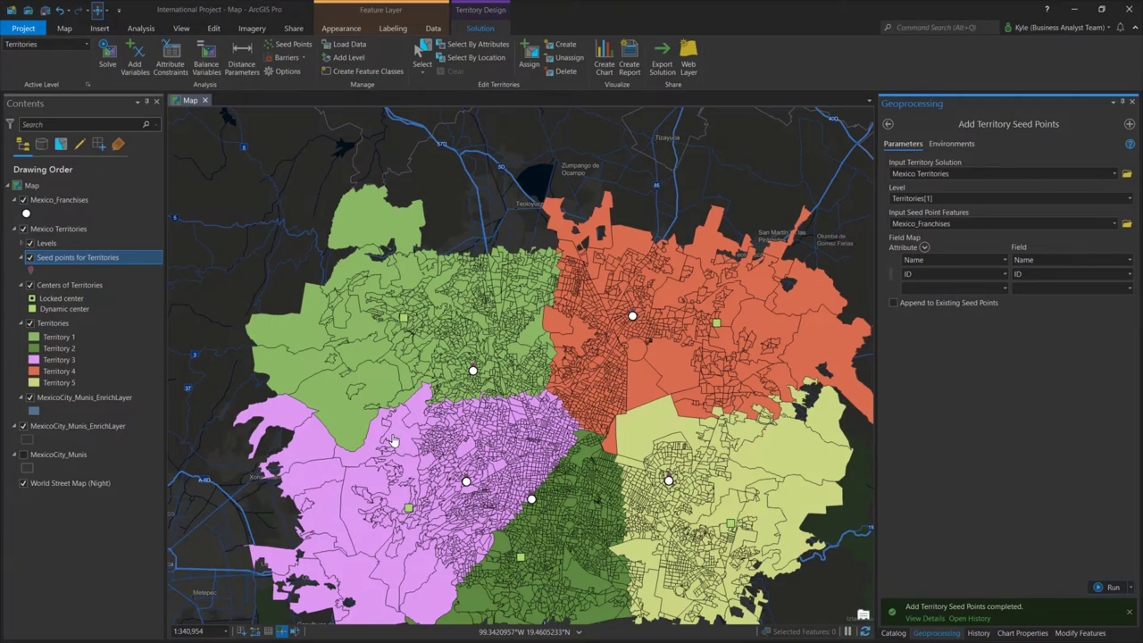
Zoom in to check a franchise seed point within its territory, then zoom back out
{"action": "scroll", "coordinate": [484, 384], "scroll_direction": "up", "scroll_amount": 1}
{"action": "scroll", "coordinate": [466, 369], "scroll_direction": "up", "scroll_amount": 1}
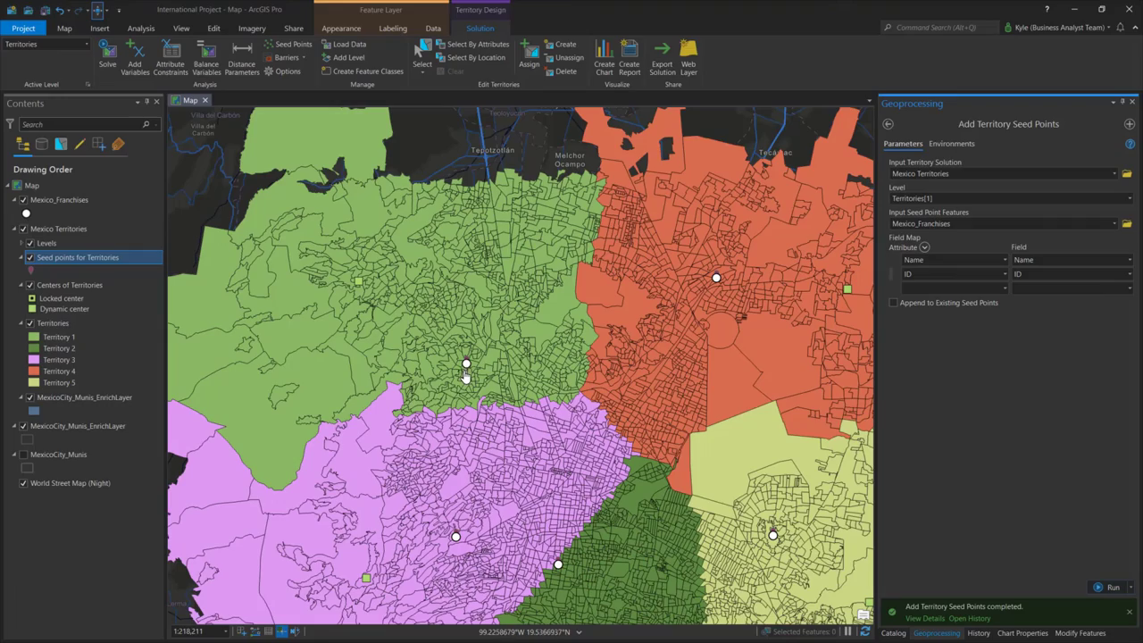
{"action": "scroll", "coordinate": [467, 371], "scroll_direction": "up", "scroll_amount": 1}
{"action": "scroll", "coordinate": [467, 366], "scroll_direction": "down", "scroll_amount": 1}
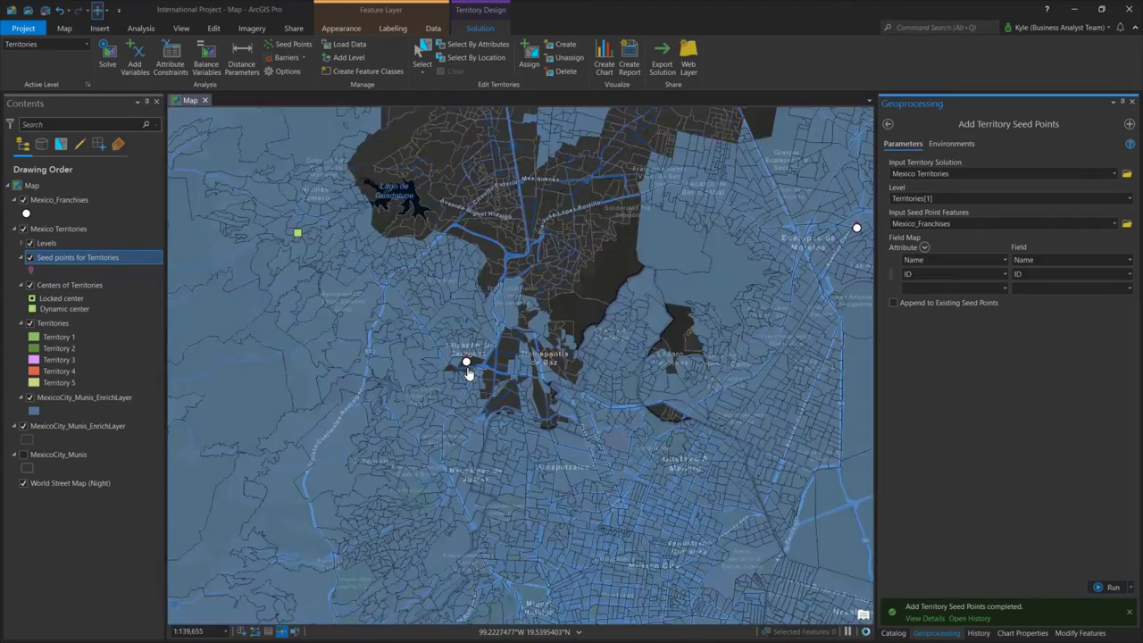
{"action": "scroll", "coordinate": [357, 290], "scroll_direction": "down", "scroll_amount": 1}
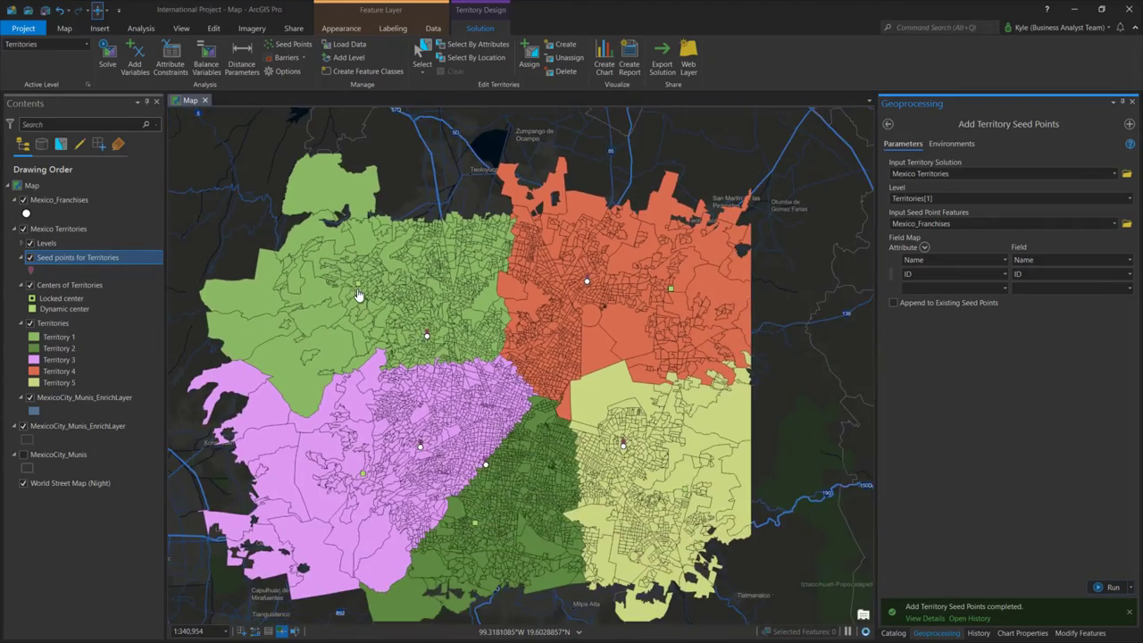
{"action": "left_click", "coordinate": [107, 55]}
Run Solve Territories again with Number of Territories set to 5
{"action": "left_click", "coordinate": [1041, 239]}
{"action": "type", "text": "5"}
{"action": "left_click", "coordinate": [1108, 616]}
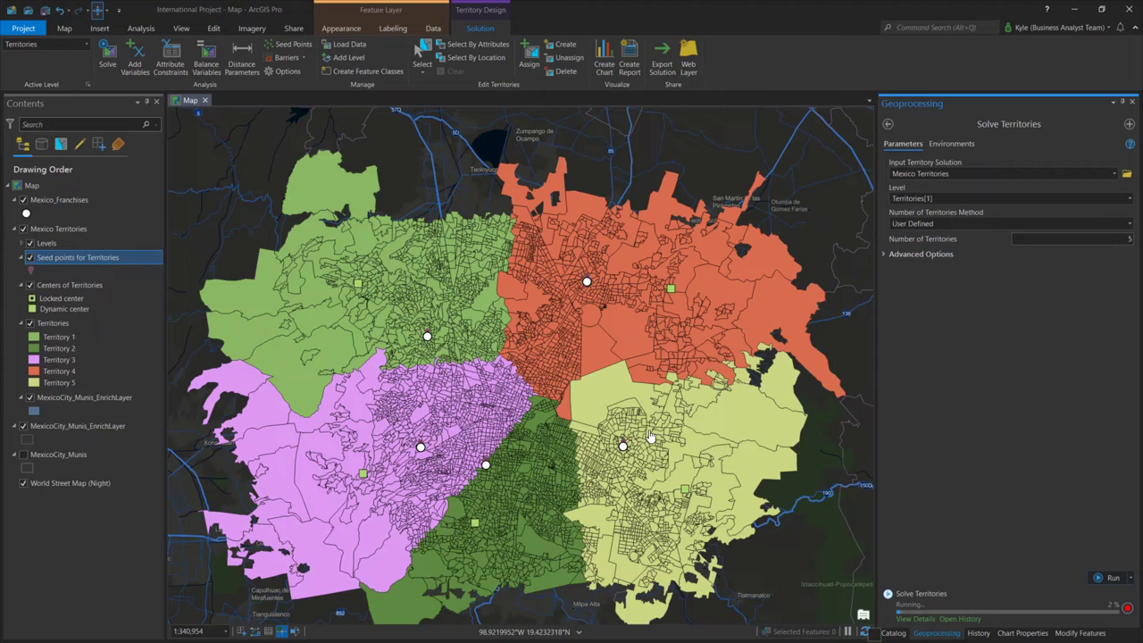